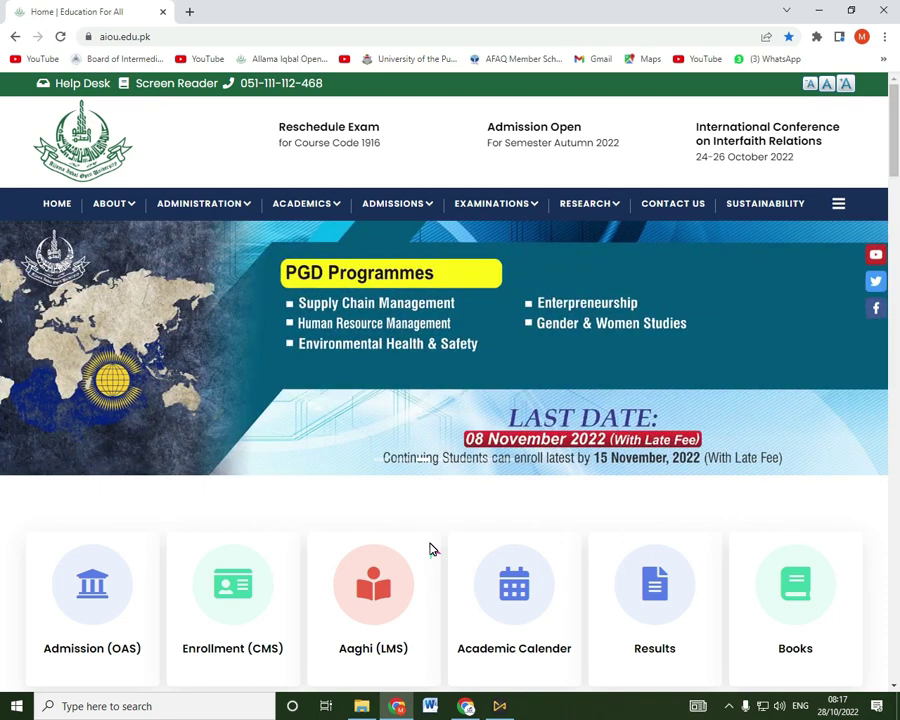
- Bring the YouTube AIOU tutorial window to the front and select the video's title
{"action": "scroll", "coordinate": [412, 546], "scroll_direction": "down", "scroll_amount": 3}
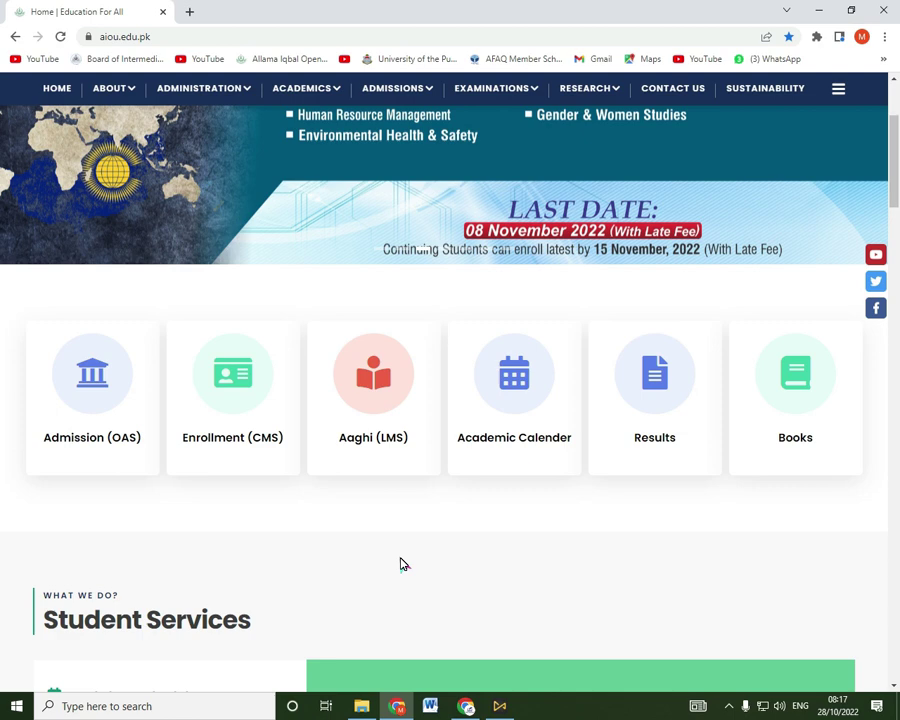
{"action": "scroll", "coordinate": [400, 565], "scroll_direction": "up", "scroll_amount": 2}
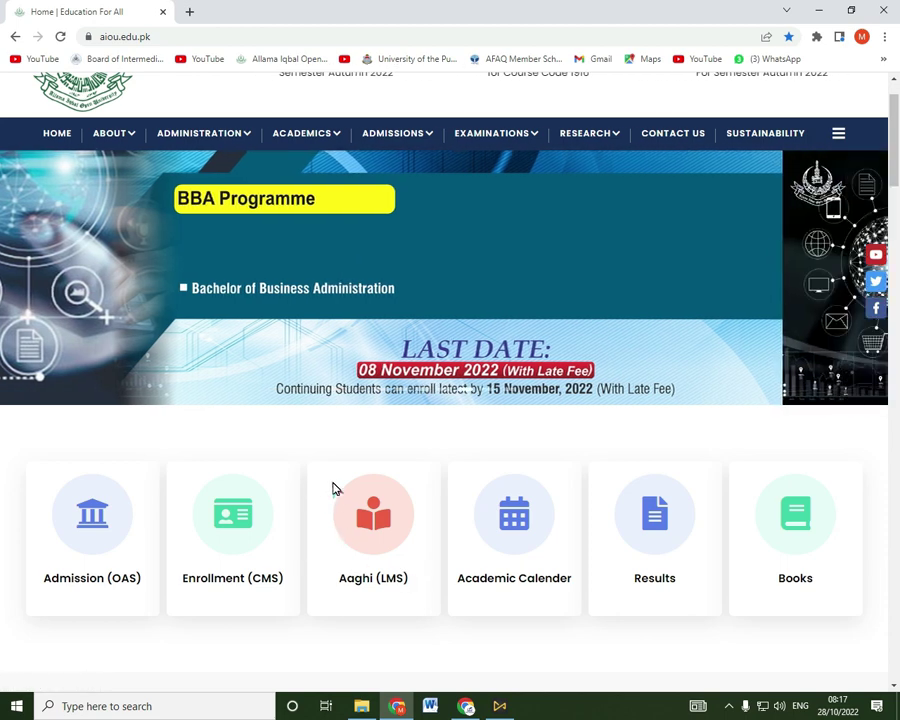
{"action": "left_click", "coordinate": [466, 706]}
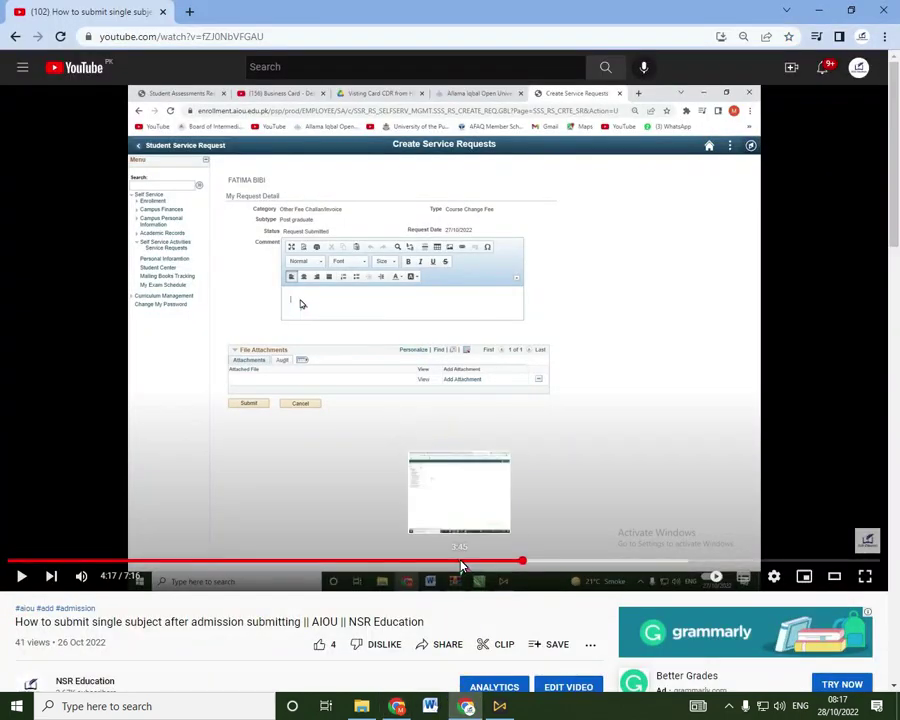
{"action": "scroll", "coordinate": [153, 405], "scroll_direction": "down", "scroll_amount": 1}
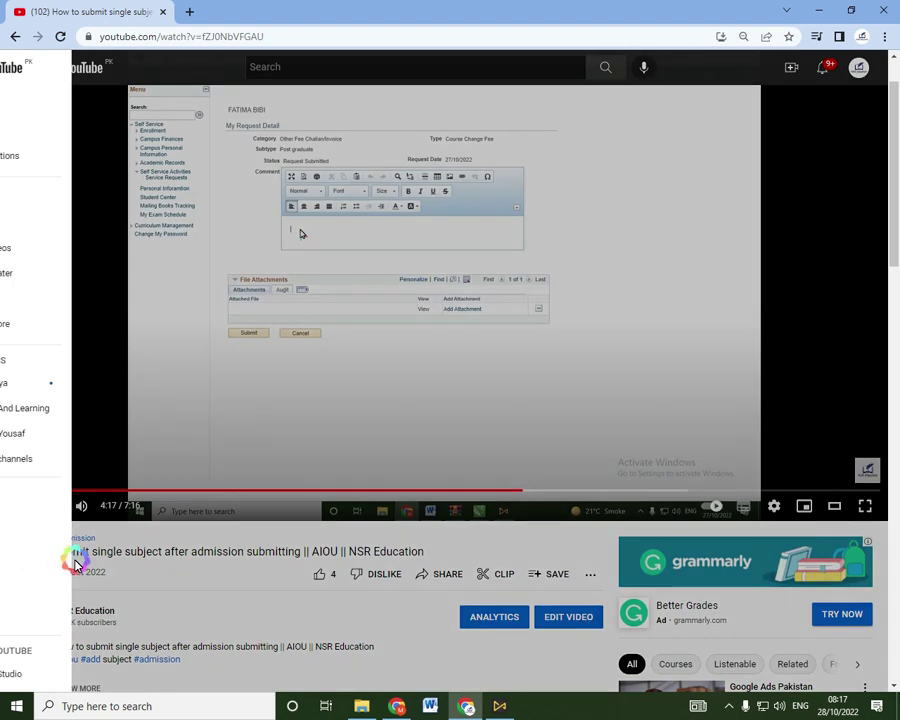
{"action": "left_click", "coordinate": [16, 562]}
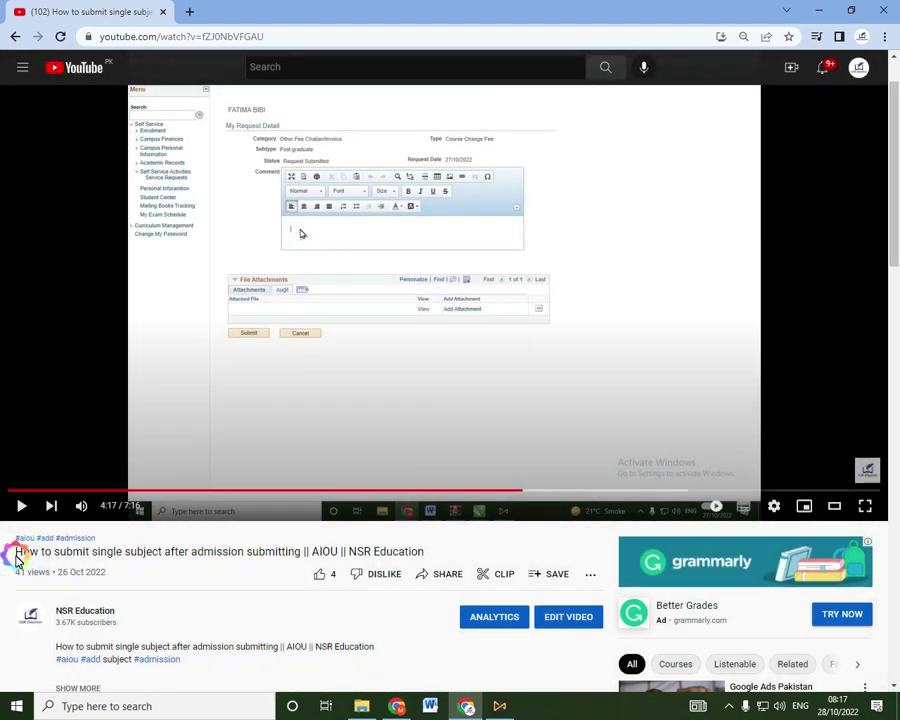
{"action": "left_click_drag", "start_coordinate": [10, 548], "coordinate": [416, 556]}
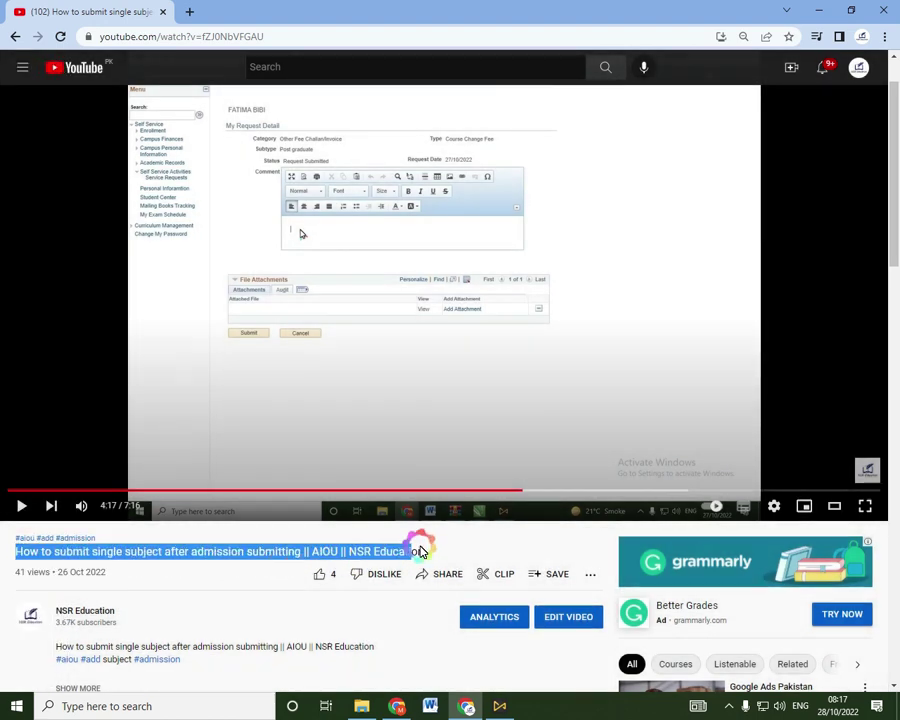
{"action": "scroll", "coordinate": [418, 550], "scroll_direction": "up", "scroll_amount": 1}
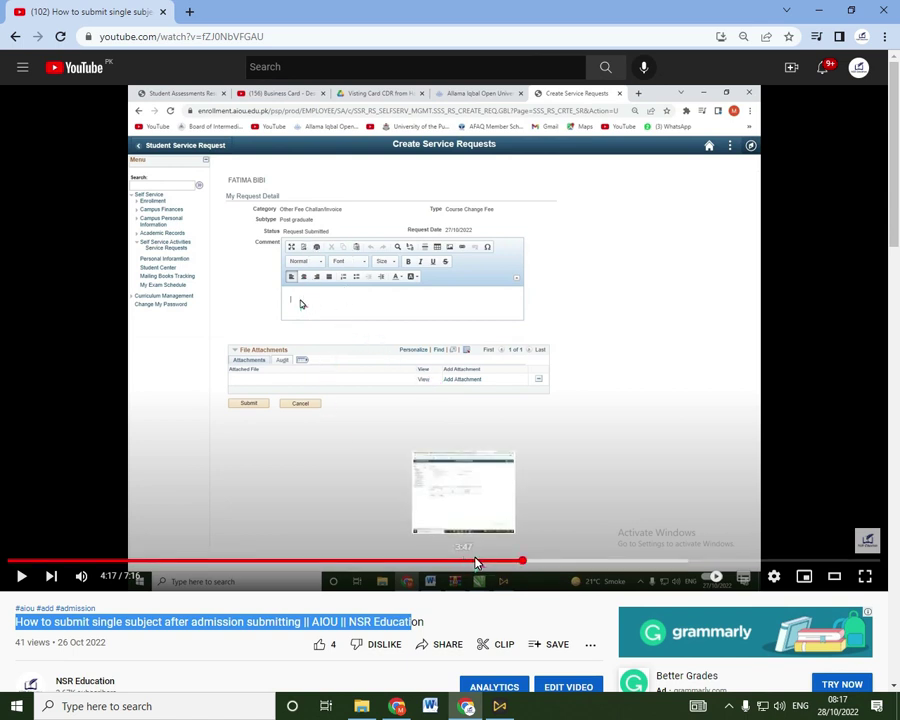
- Seek the tutorial video ahead through 4:23, 4:44 and 5:08 to 5:28
{"action": "left_click", "coordinate": [534, 558]}
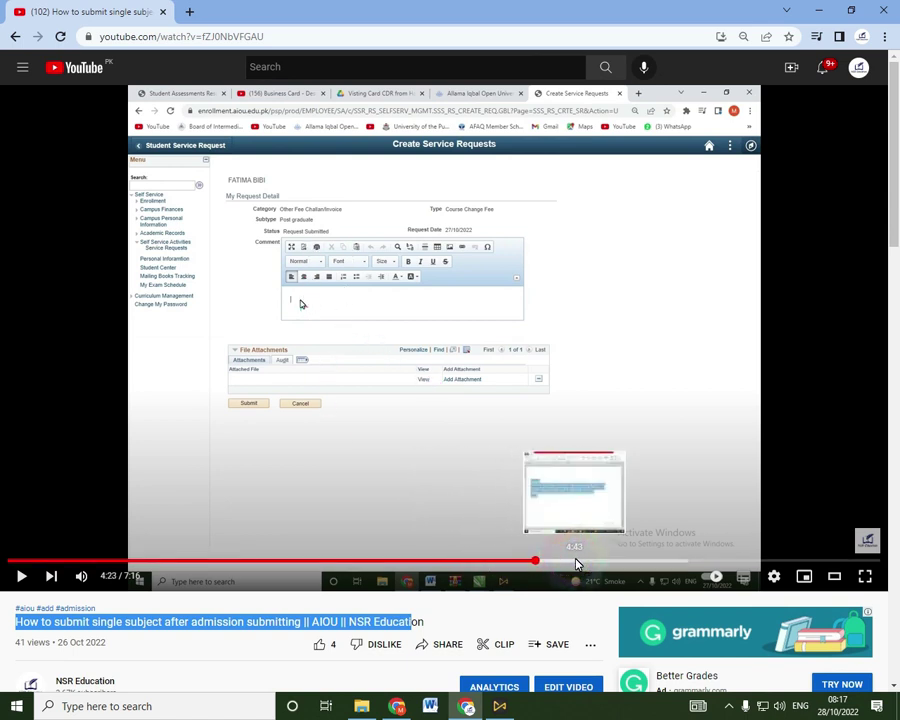
{"action": "left_click", "coordinate": [577, 561]}
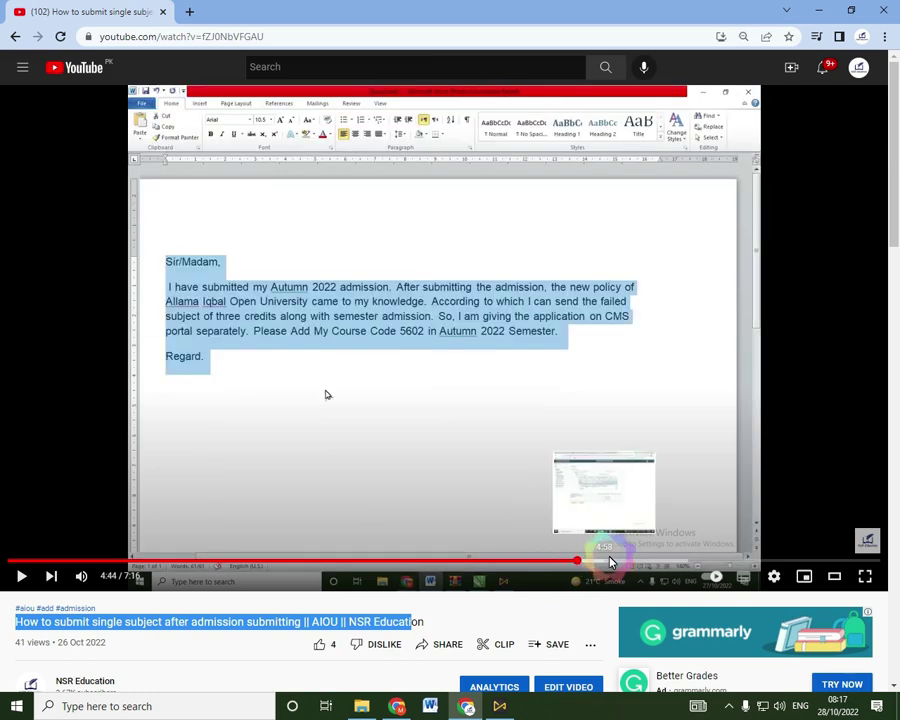
{"action": "left_click", "coordinate": [626, 561]}
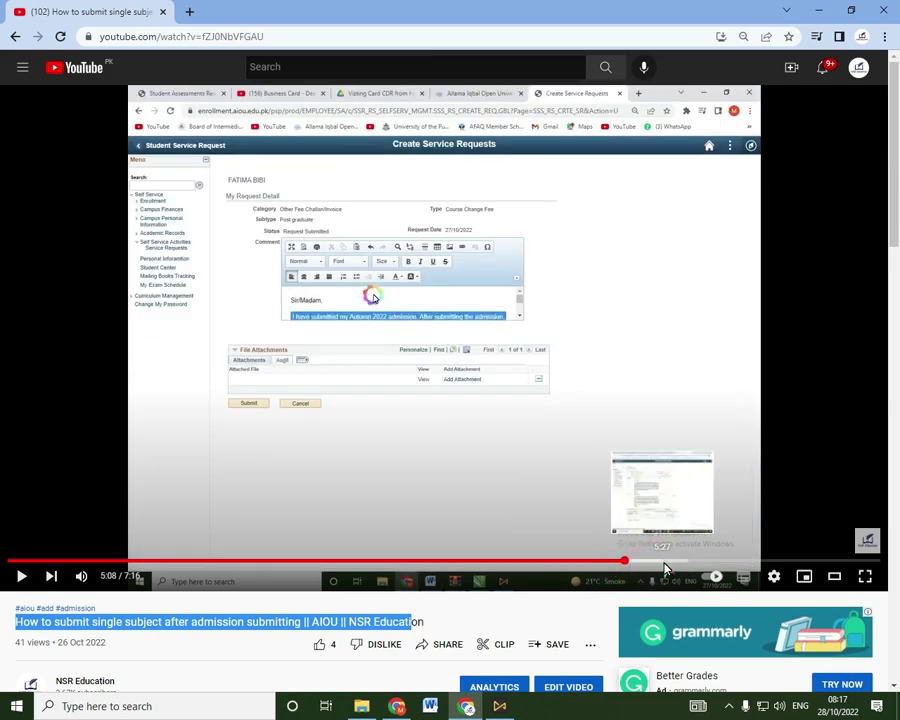
{"action": "left_click", "coordinate": [665, 561]}
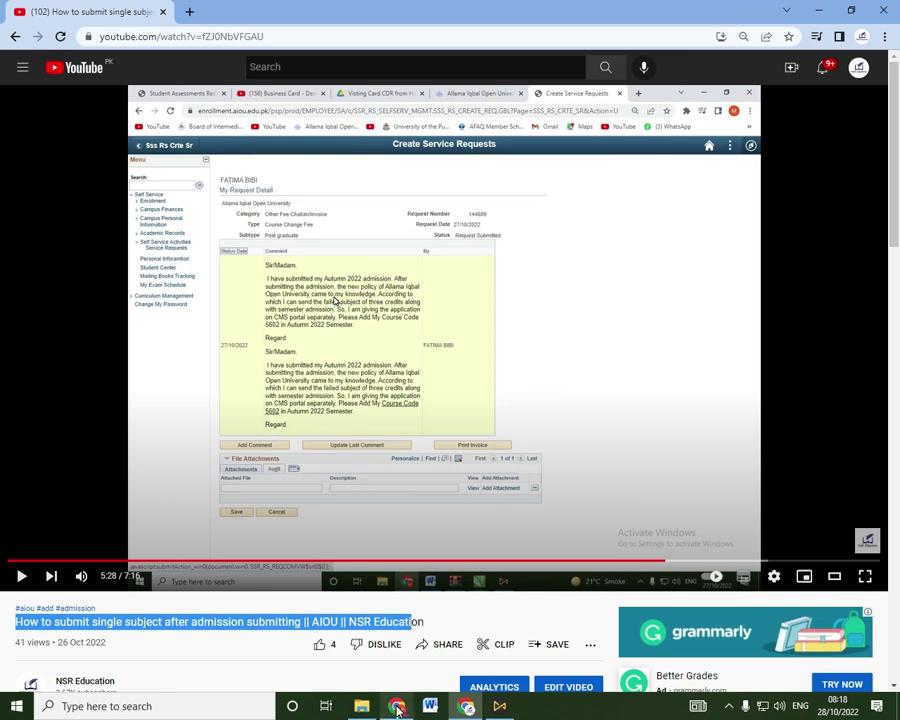
- Return to the AIOU homepage and browse it back to the Admission (OAS) and Enrollment (CMS) quick links
{"action": "left_click", "coordinate": [395, 665]}
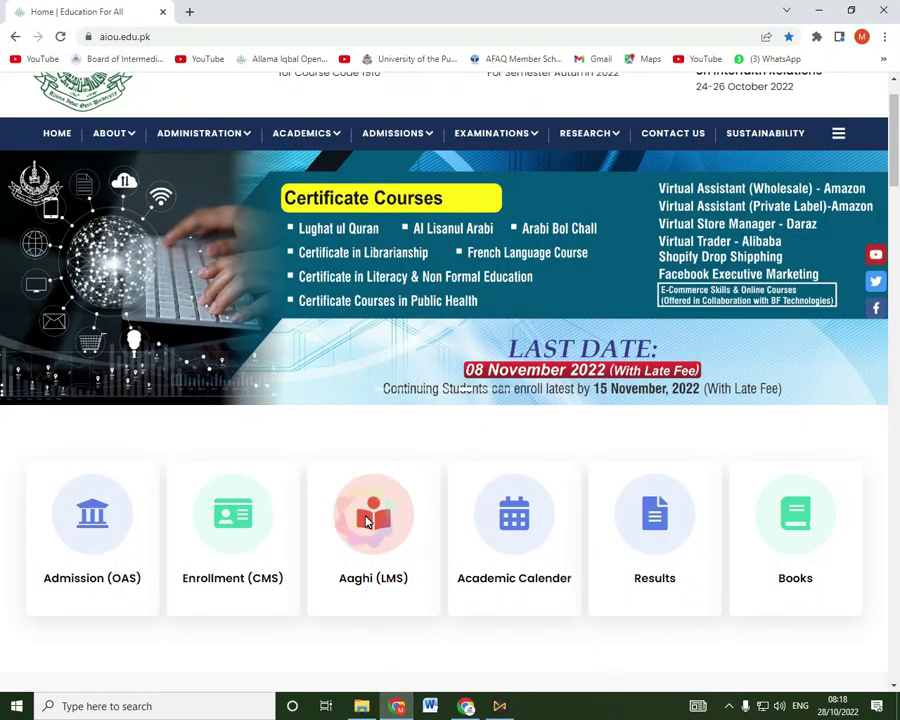
{"action": "scroll", "coordinate": [345, 489], "scroll_direction": "down", "scroll_amount": 2}
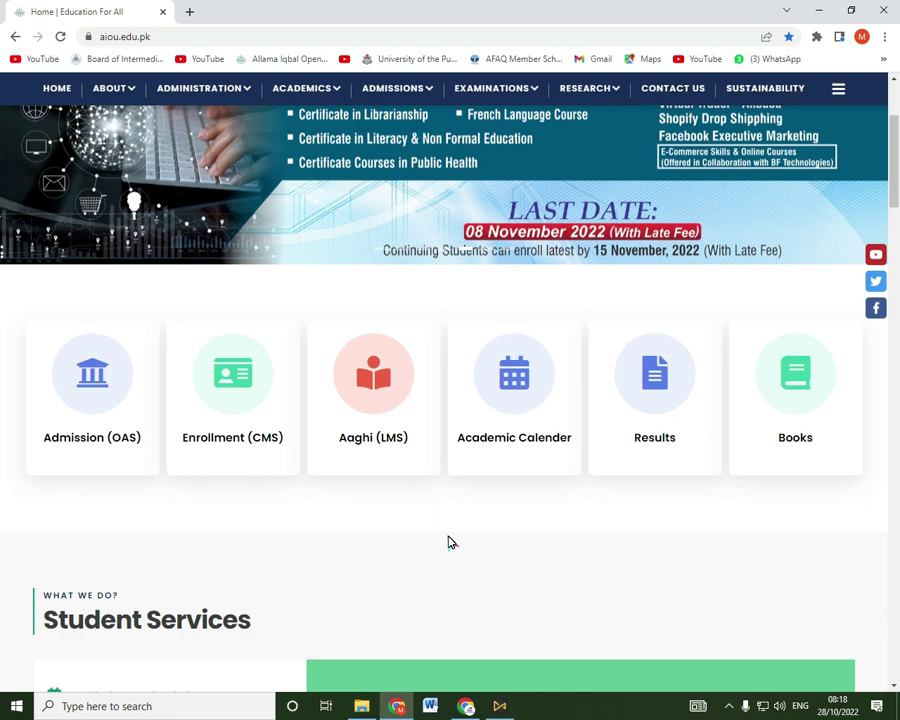
{"action": "scroll", "coordinate": [461, 541], "scroll_direction": "up", "scroll_amount": 3}
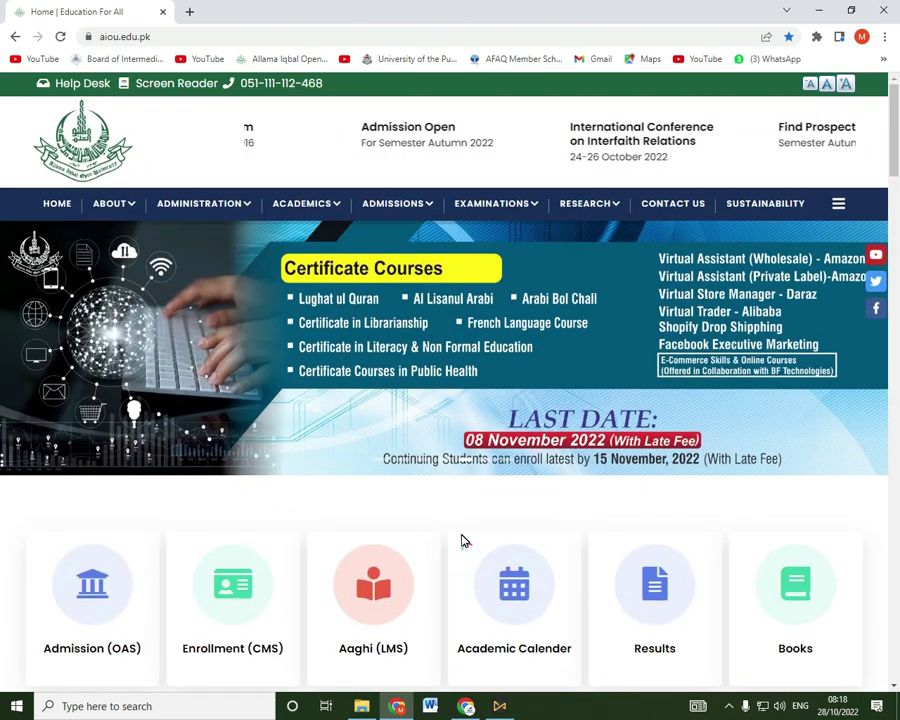
{"action": "scroll", "coordinate": [462, 540], "scroll_direction": "down", "scroll_amount": 2}
{"action": "scroll", "coordinate": [465, 543], "scroll_direction": "down", "scroll_amount": 3}
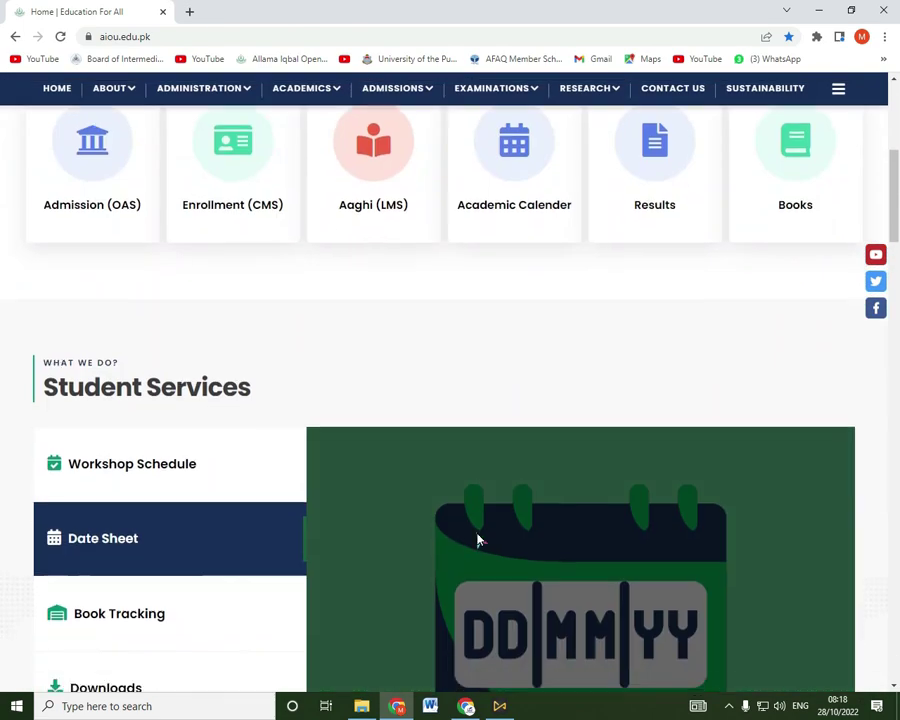
{"action": "scroll", "coordinate": [490, 538], "scroll_direction": "down", "scroll_amount": 4}
{"action": "scroll", "coordinate": [524, 538], "scroll_direction": "down", "scroll_amount": 1}
{"action": "scroll", "coordinate": [524, 538], "scroll_direction": "up", "scroll_amount": 3}
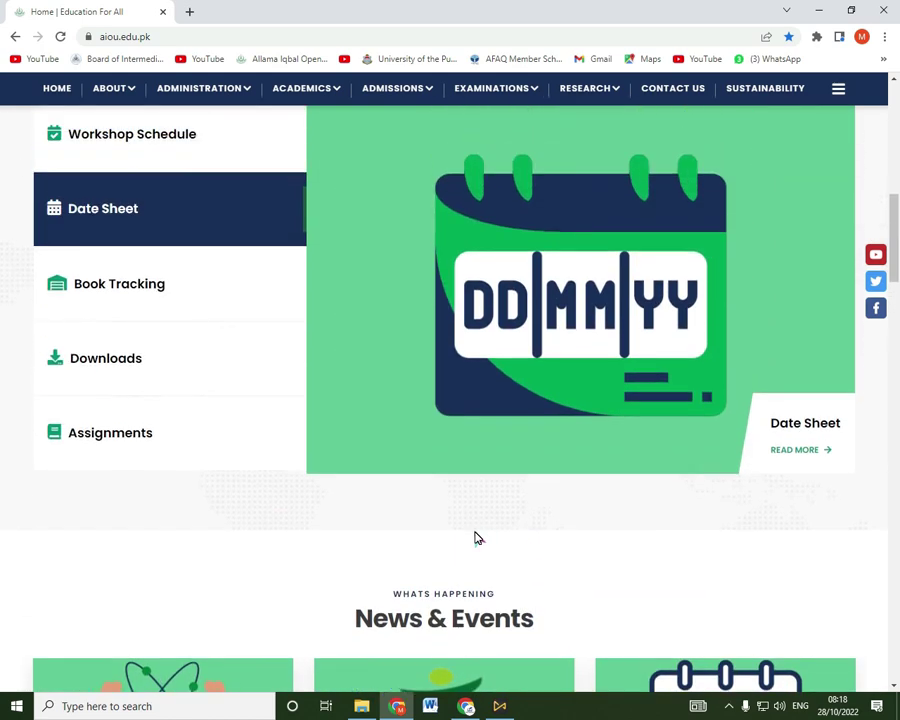
{"action": "scroll", "coordinate": [474, 534], "scroll_direction": "down", "scroll_amount": 2}
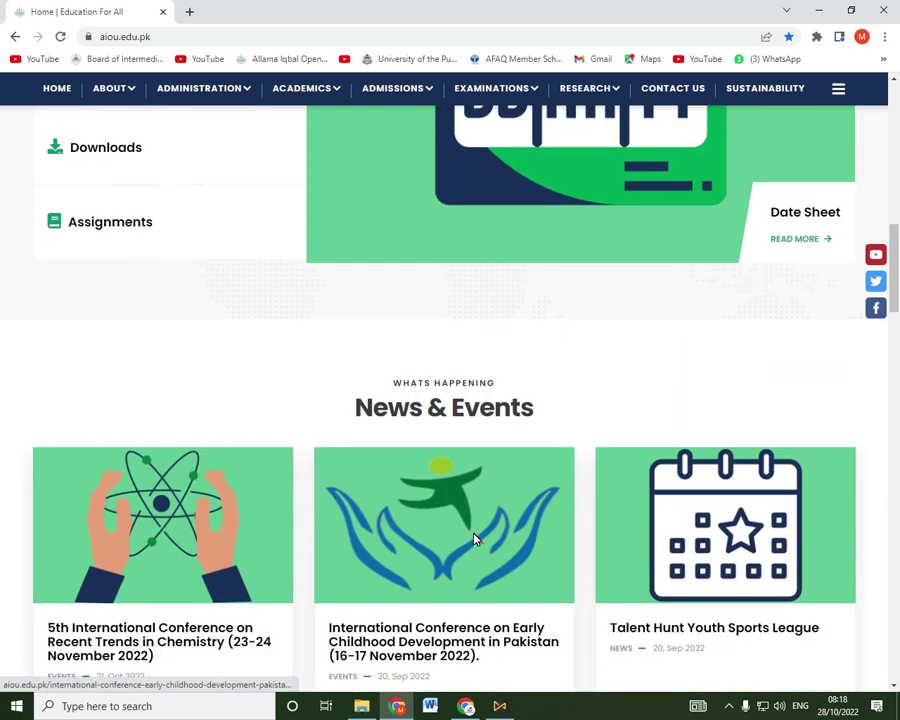
{"action": "scroll", "coordinate": [476, 534], "scroll_direction": "down", "scroll_amount": 3}
{"action": "scroll", "coordinate": [479, 535], "scroll_direction": "down", "scroll_amount": 3}
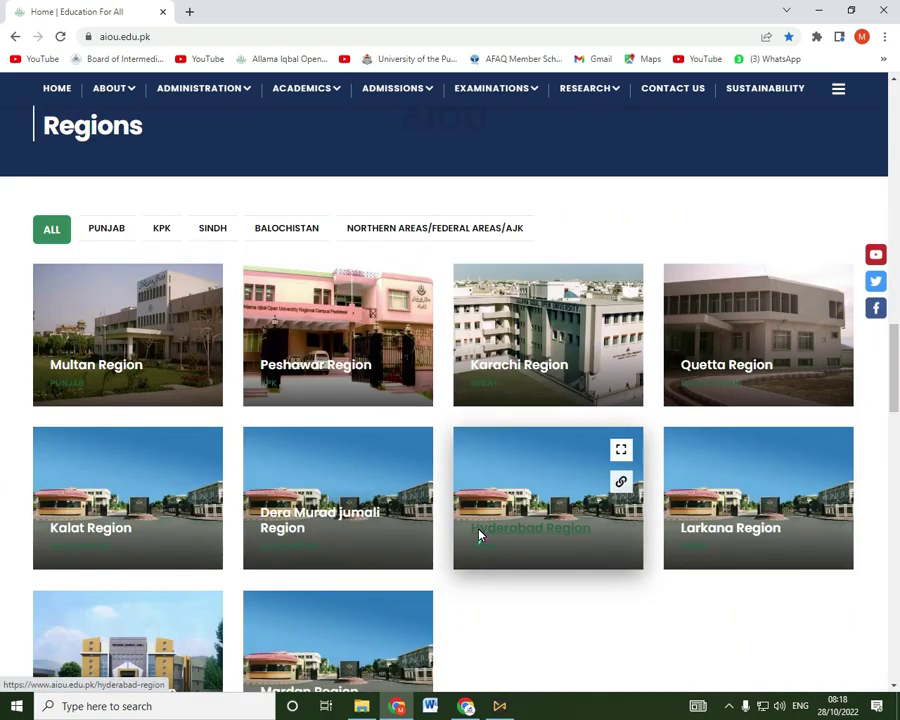
{"action": "scroll", "coordinate": [478, 532], "scroll_direction": "up", "scroll_amount": 4}
{"action": "scroll", "coordinate": [479, 535], "scroll_direction": "up", "scroll_amount": 12}
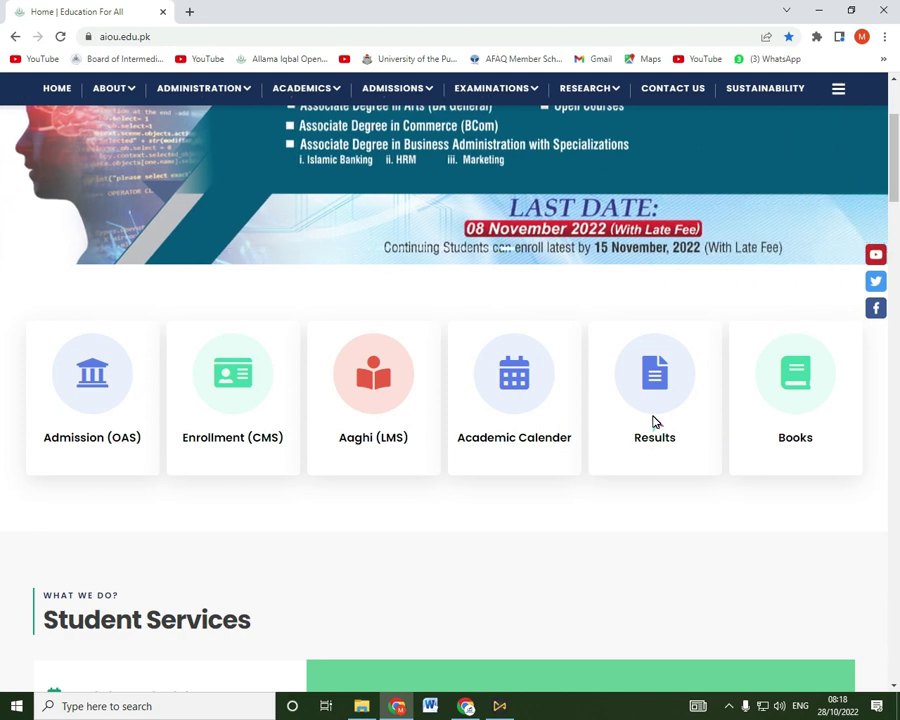
{"action": "scroll", "coordinate": [147, 402], "scroll_direction": "up", "scroll_amount": 2}
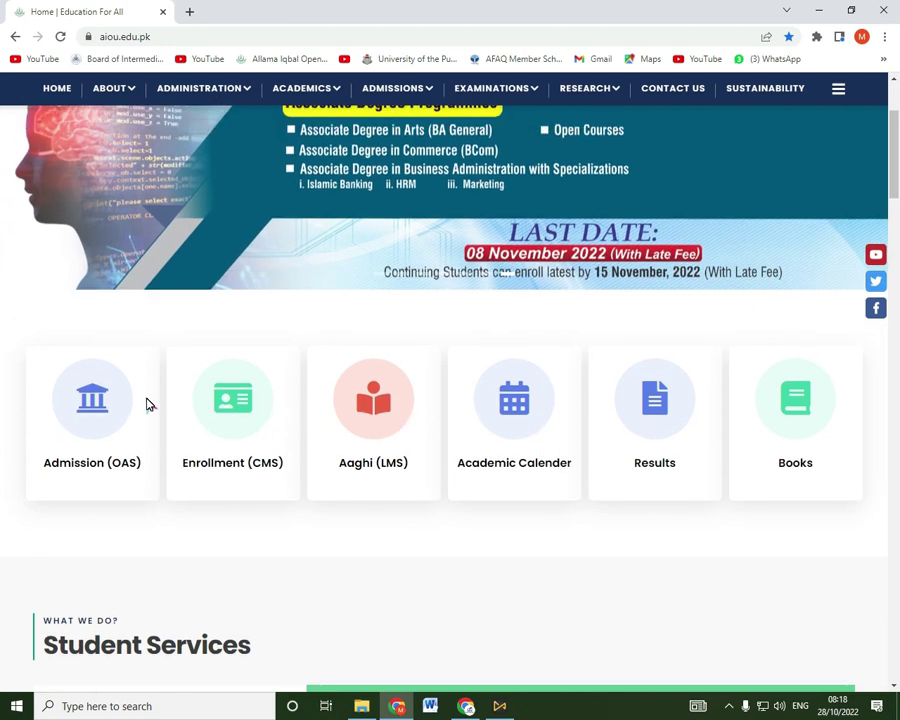
{"action": "scroll", "coordinate": [155, 401], "scroll_direction": "down", "scroll_amount": 1}
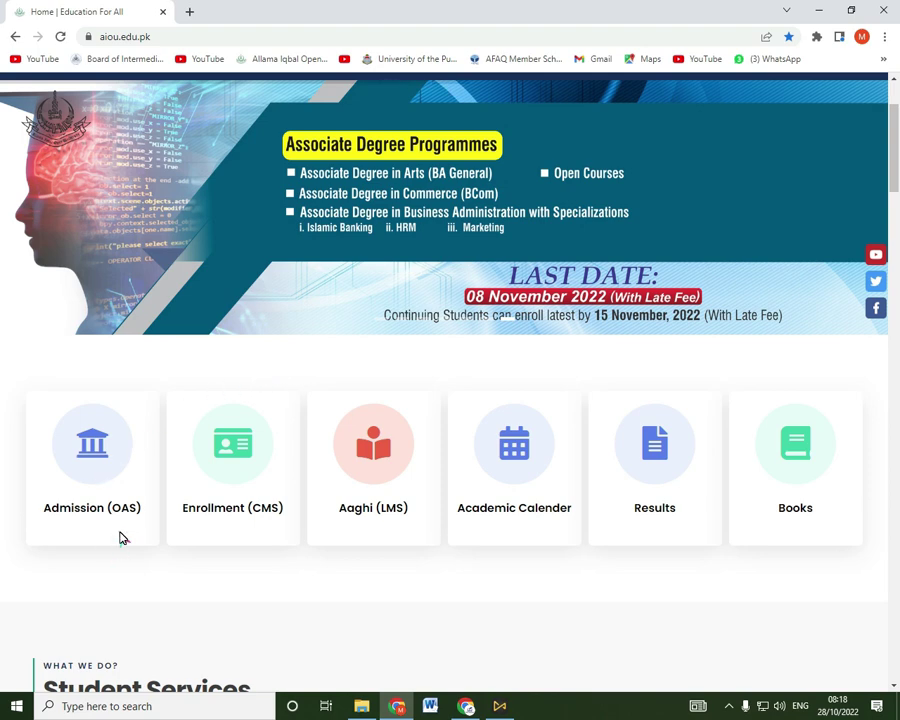
{"action": "scroll", "coordinate": [290, 476], "scroll_direction": "down", "scroll_amount": 1}
{"action": "scroll", "coordinate": [305, 474], "scroll_direction": "down", "scroll_amount": 1}
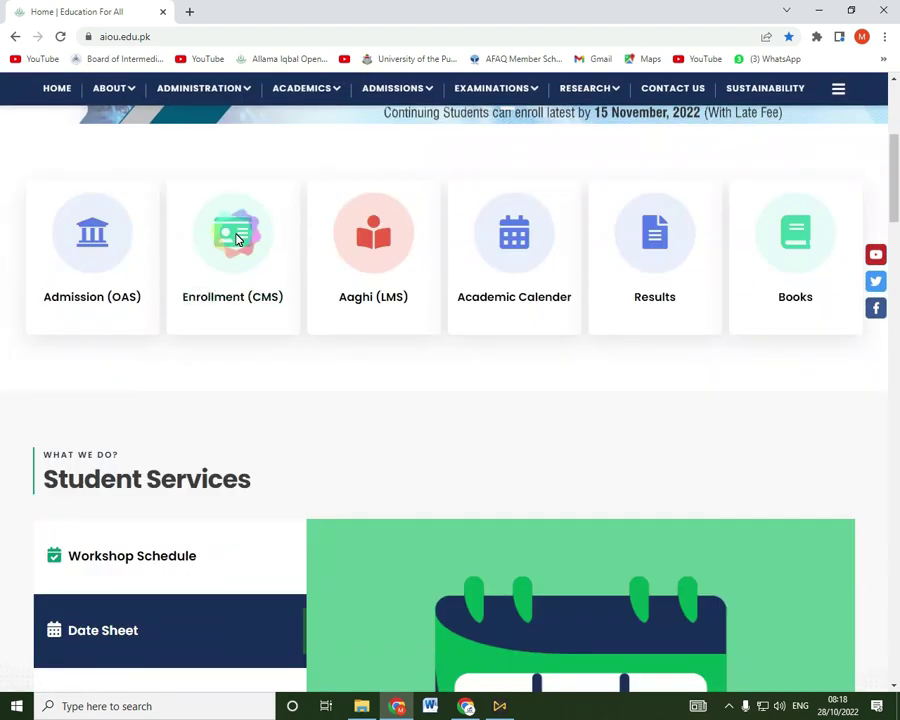
- Open the Enrollment (CMS) portal and sign in using the saved student user ID and password
{"action": "left_click", "coordinate": [238, 298]}
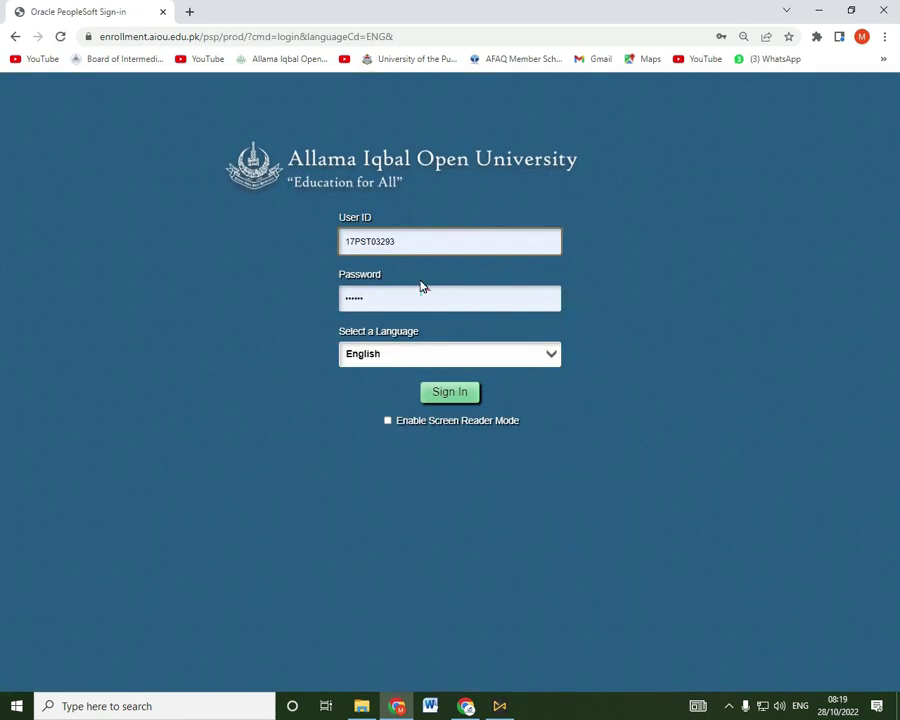
{"action": "double_click", "coordinate": [421, 243]}
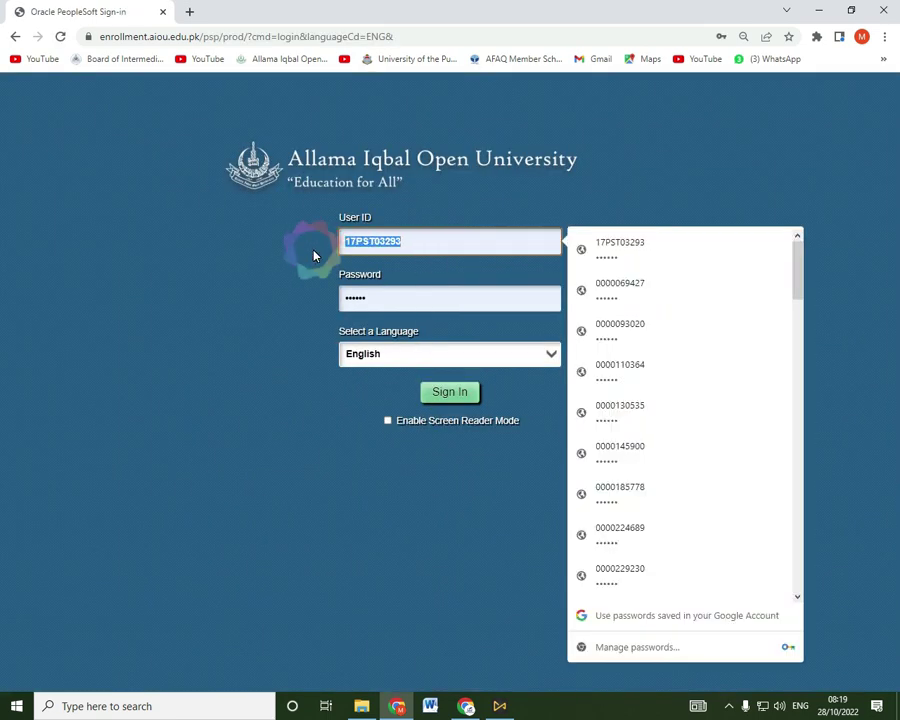
{"action": "type", "text": "18"}
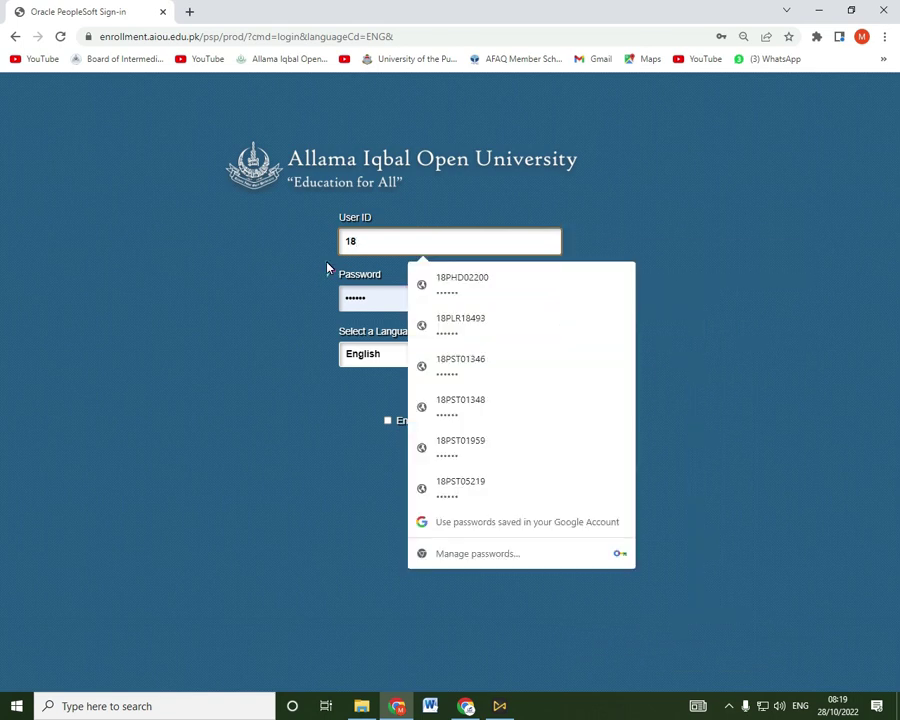
{"action": "left_click", "coordinate": [479, 486]}
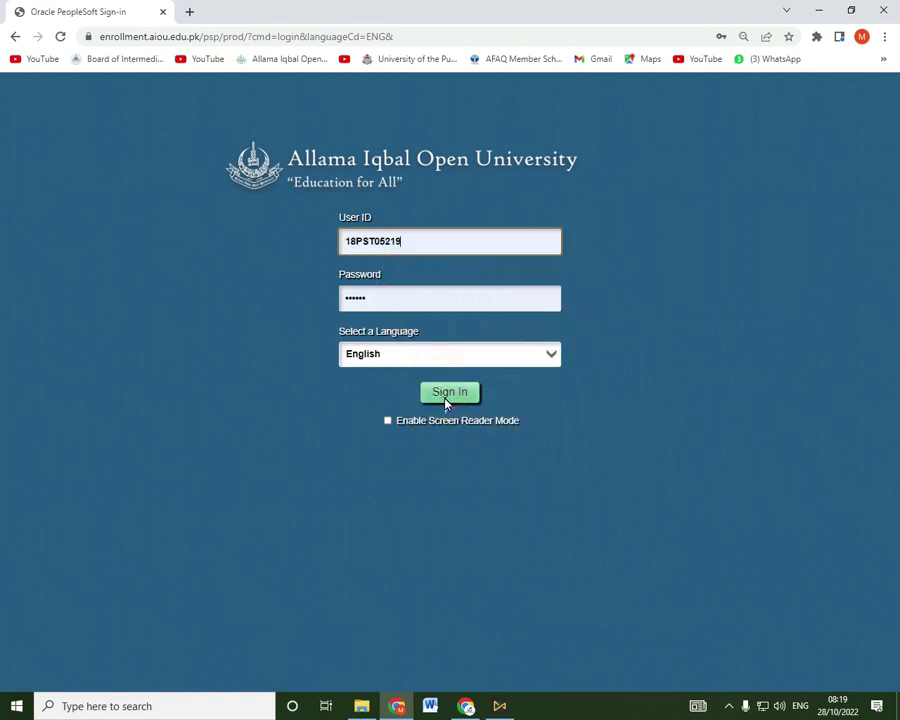
{"action": "left_click", "coordinate": [446, 400]}
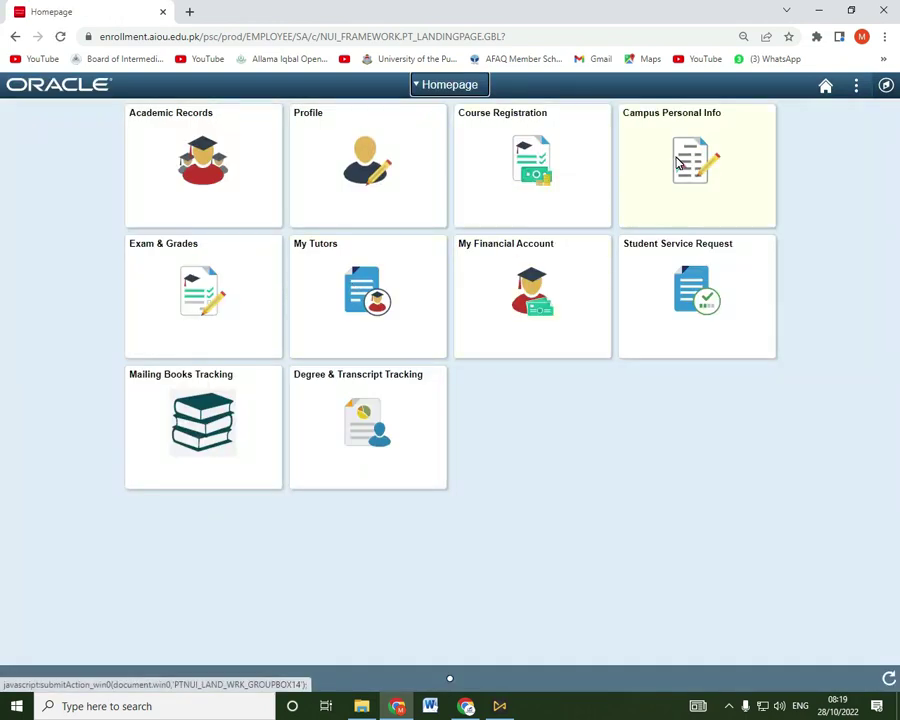
- Open Student Service Requests and view the Request Denied Course Change Fee request's details
{"action": "left_click", "coordinate": [709, 287]}
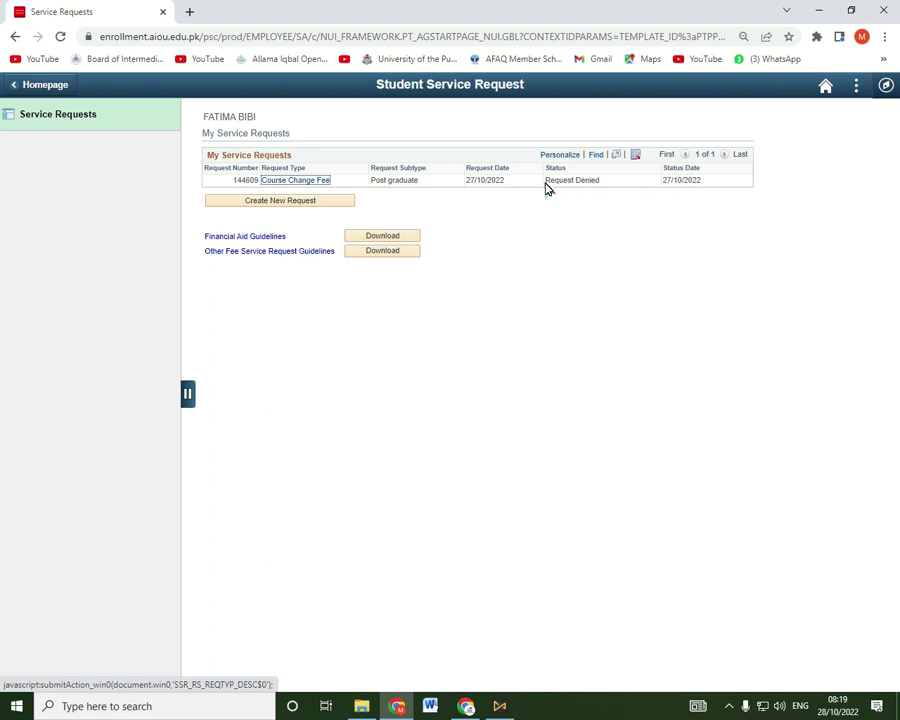
{"action": "left_click_drag", "start_coordinate": [598, 182], "coordinate": [543, 190]}
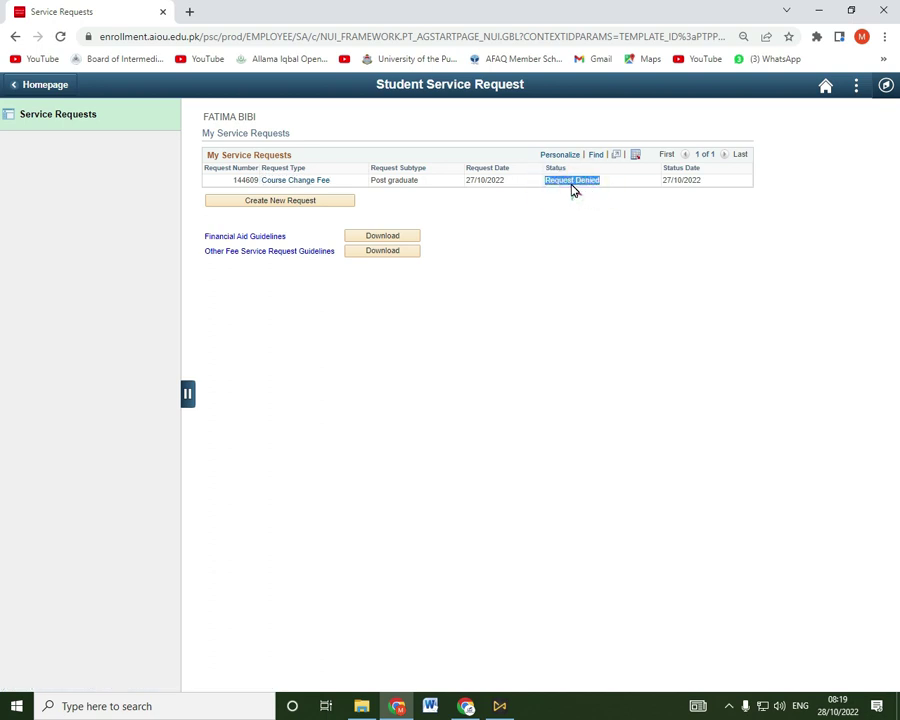
{"action": "left_click", "coordinate": [297, 182]}
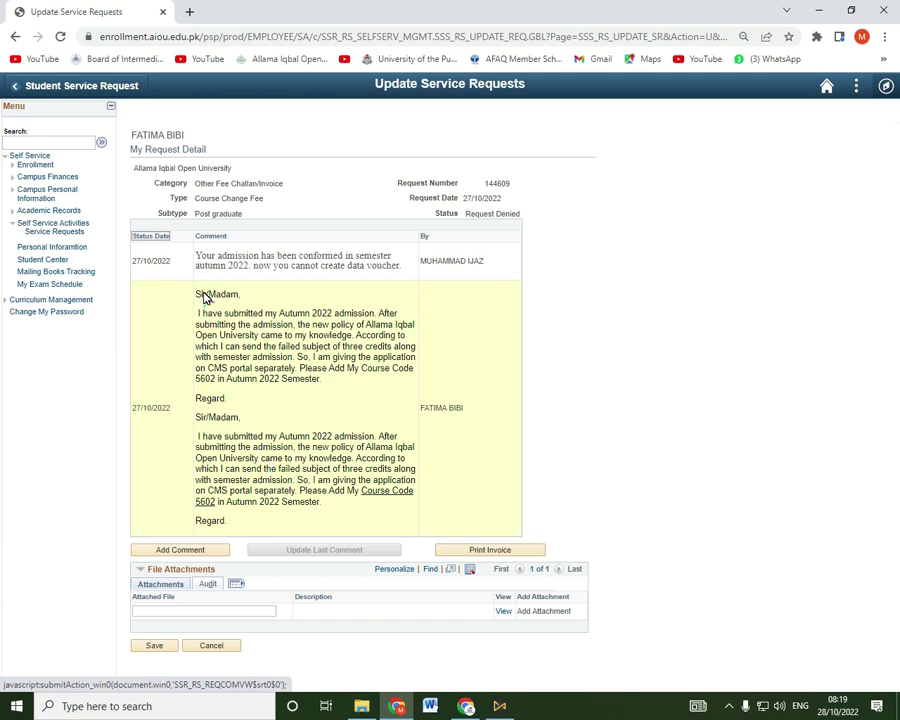
{"action": "left_click_drag", "start_coordinate": [197, 260], "coordinate": [319, 267]}
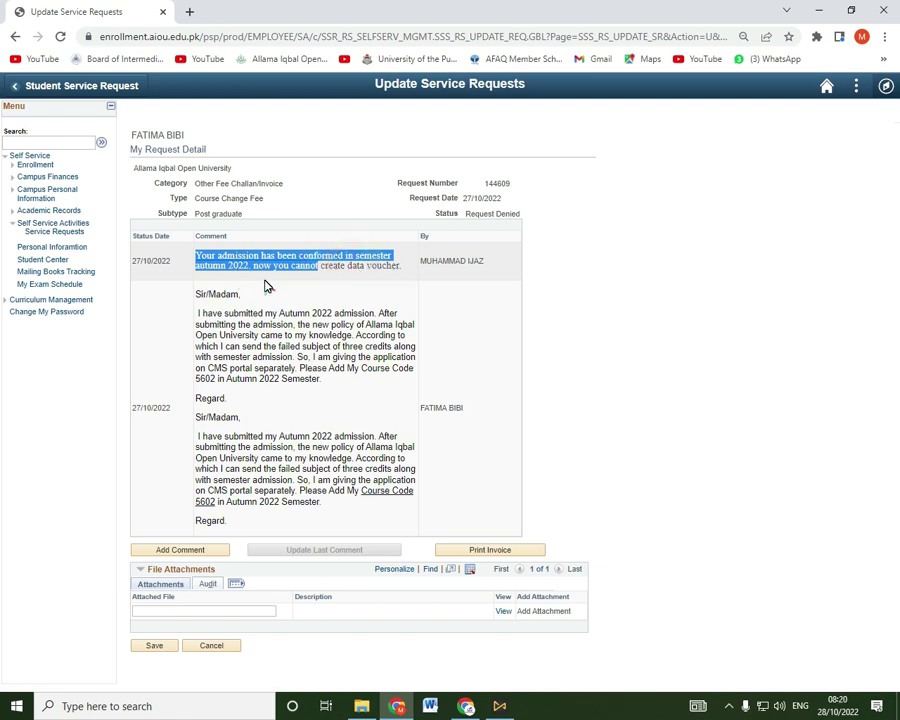
{"action": "left_click", "coordinate": [335, 270]}
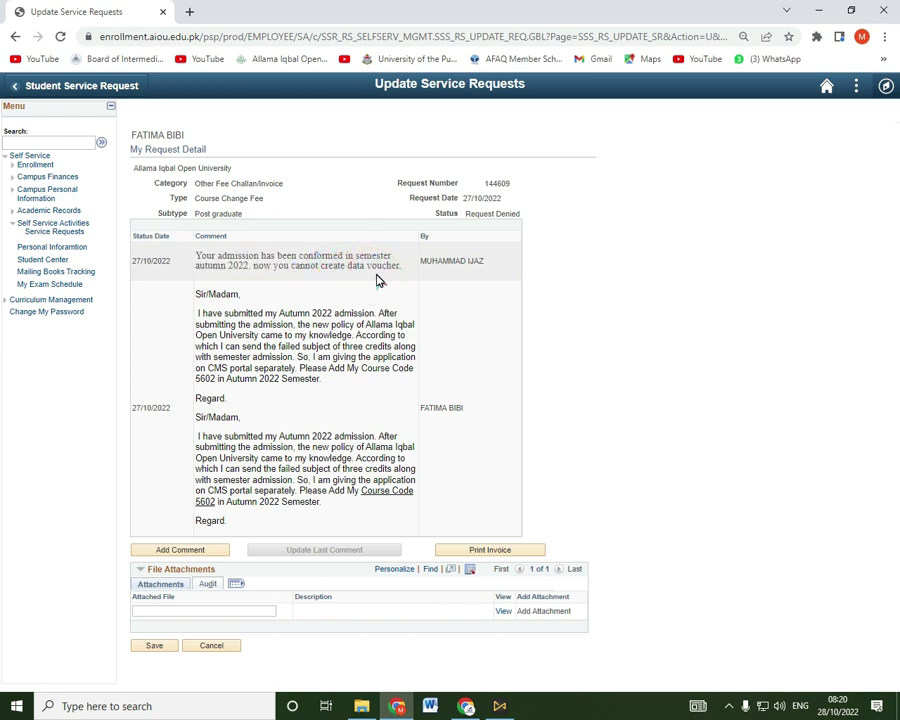
{"action": "left_click_drag", "start_coordinate": [199, 260], "coordinate": [424, 266]}
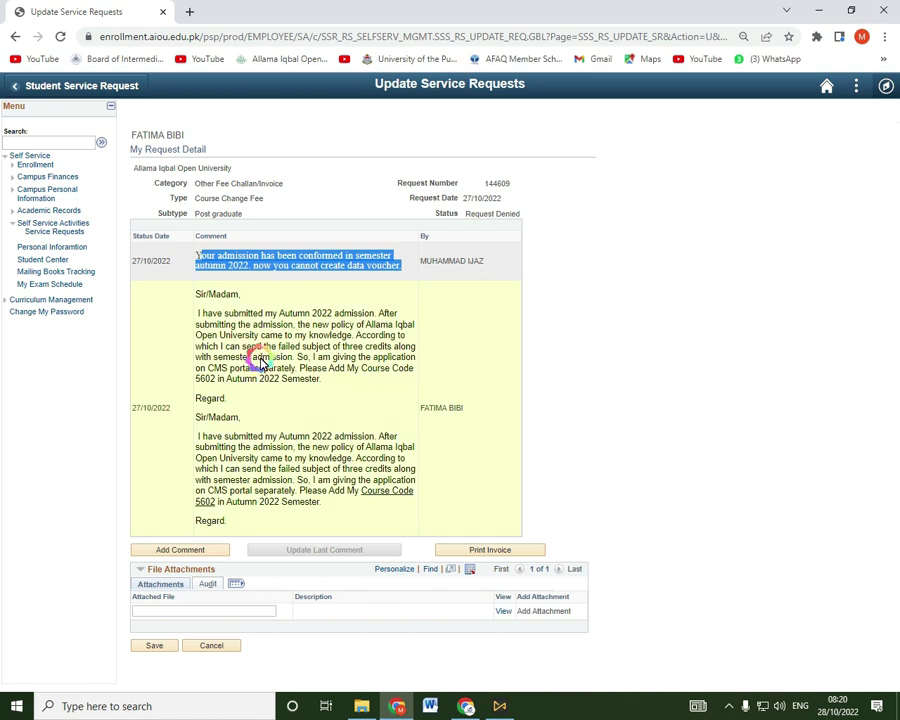
{"action": "left_click", "coordinate": [247, 296]}
{"action": "left_click_drag", "start_coordinate": [198, 258], "coordinate": [402, 261]}
- Generate the X_SF_STD_INV.pdf fee invoice, check its voucher number, and return to Update Service Requests
{"action": "left_click", "coordinate": [481, 551]}
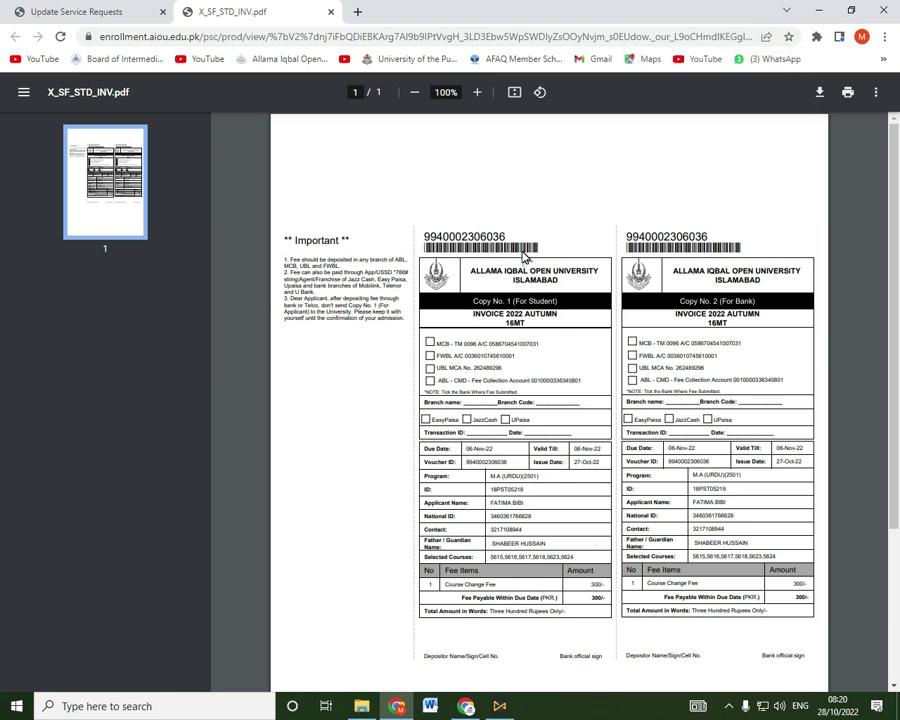
{"action": "left_click_drag", "start_coordinate": [508, 236], "coordinate": [383, 230]}
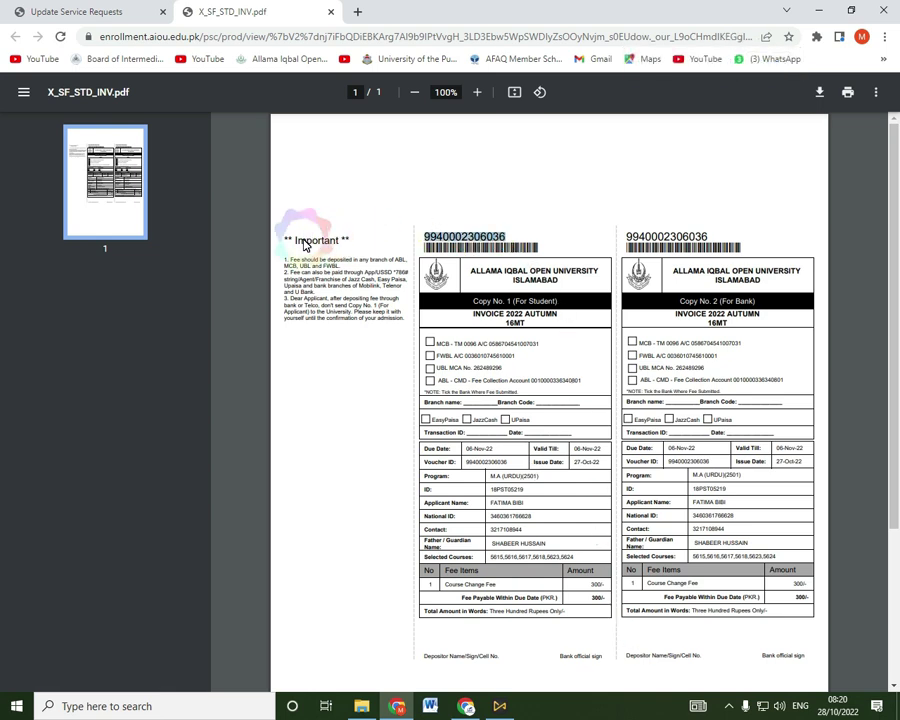
{"action": "left_click", "coordinate": [75, 14]}
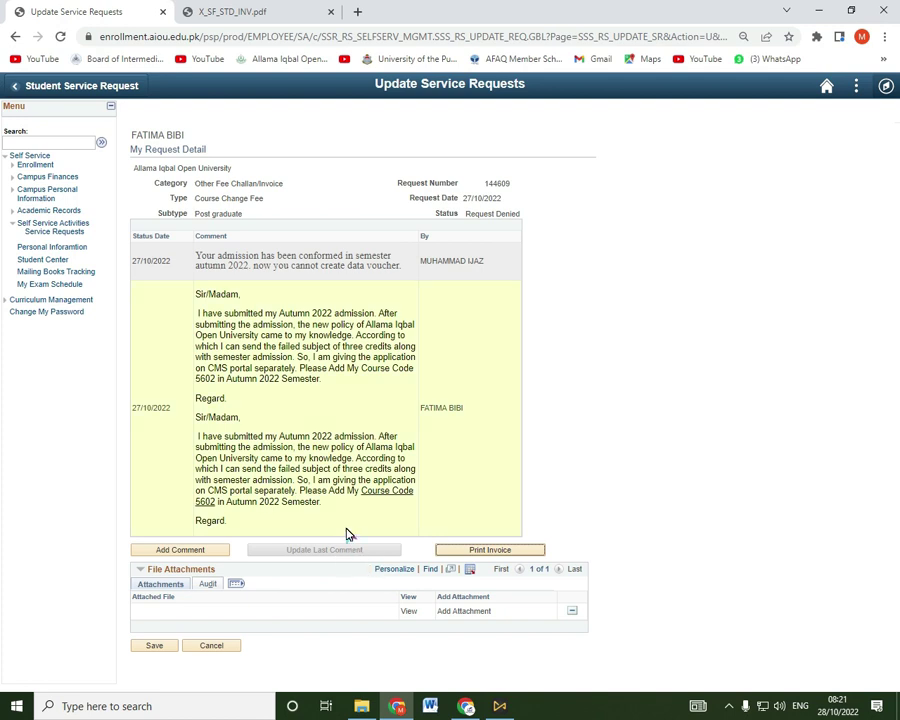
- Highlight the student's letter asking to add course 5602, then return to the portal homepage
{"action": "left_click_drag", "start_coordinate": [194, 379], "coordinate": [416, 378]}
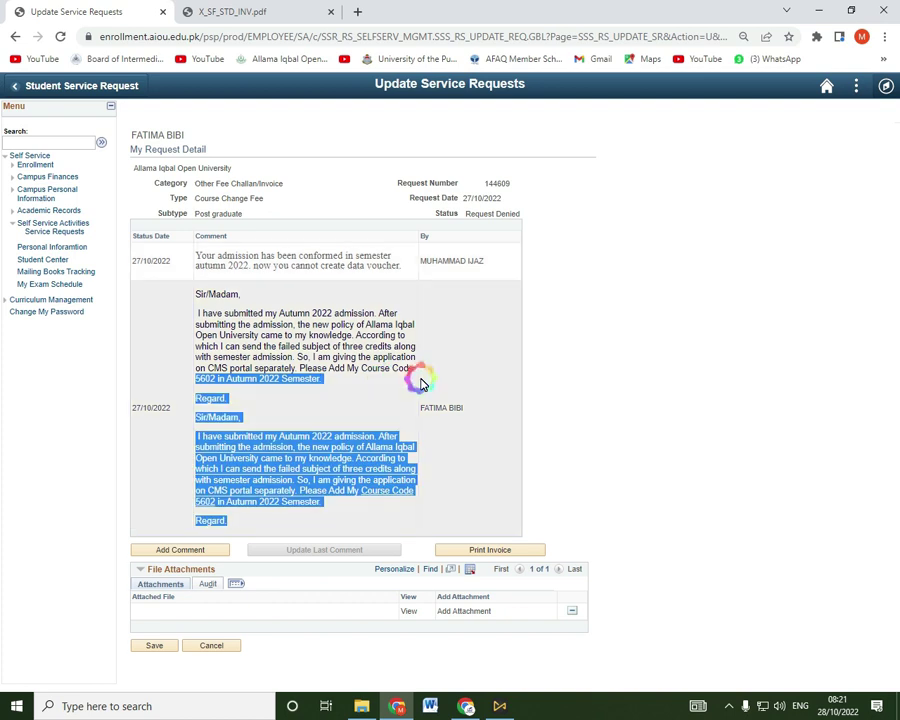
{"action": "left_click", "coordinate": [208, 318]}
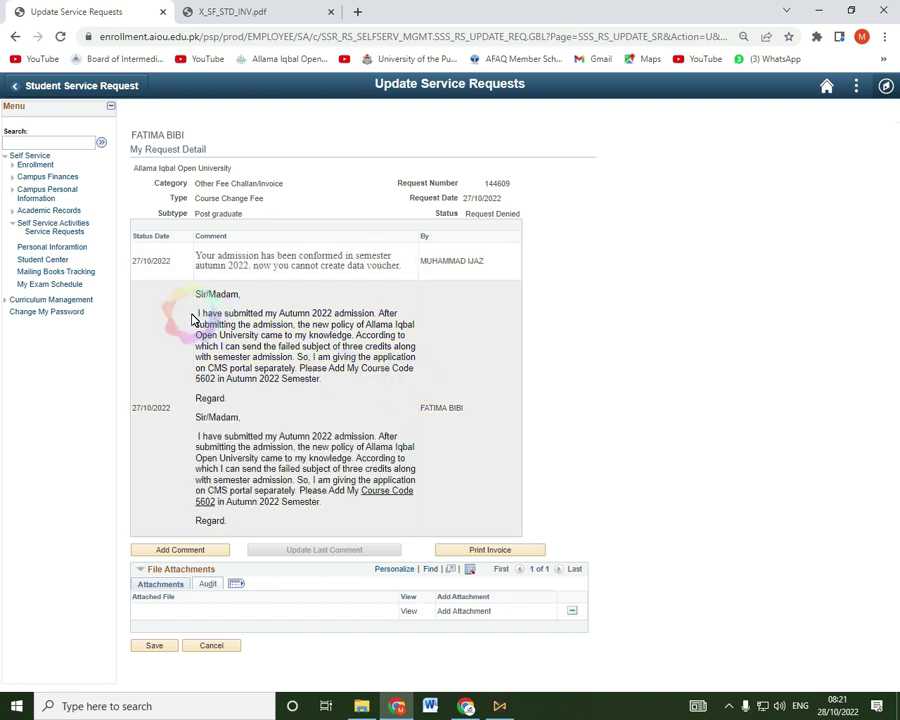
{"action": "left_click_drag", "start_coordinate": [195, 311], "coordinate": [364, 401]}
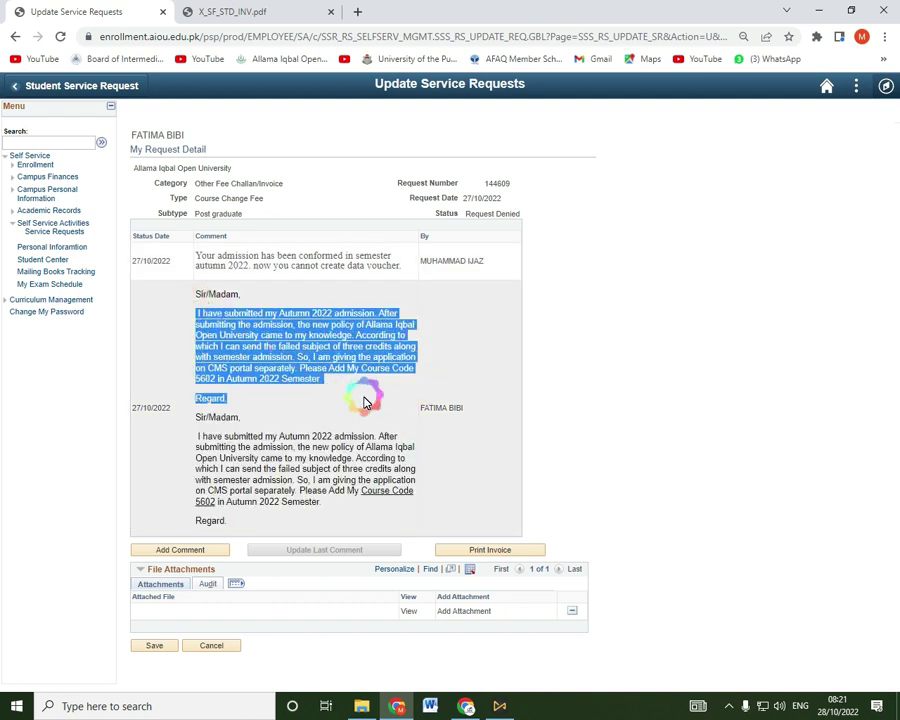
{"action": "left_click", "coordinate": [826, 86]}
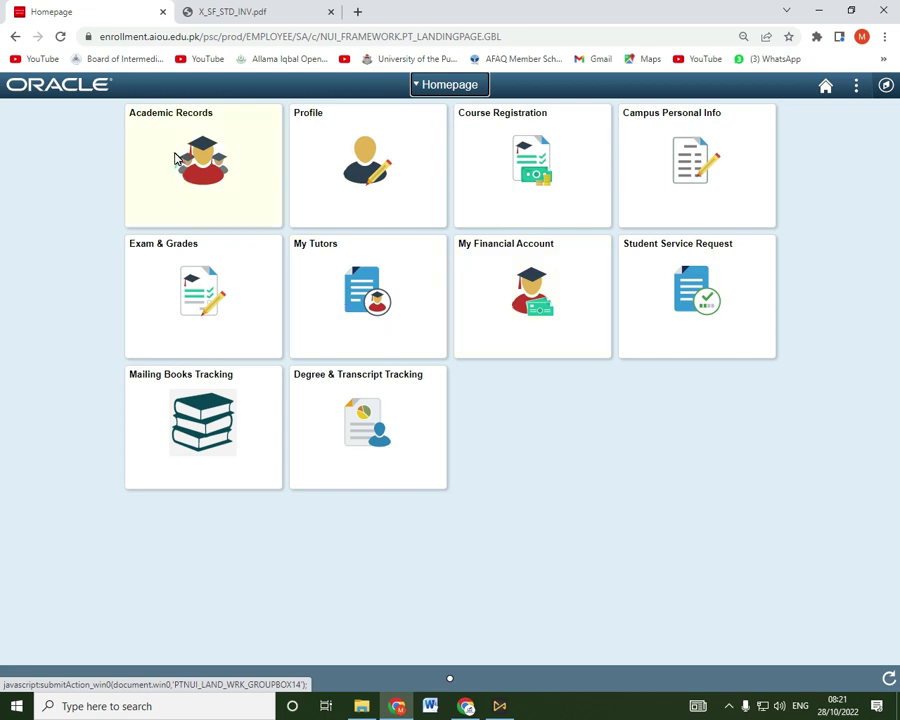
{"action": "left_click", "coordinate": [155, 119]}
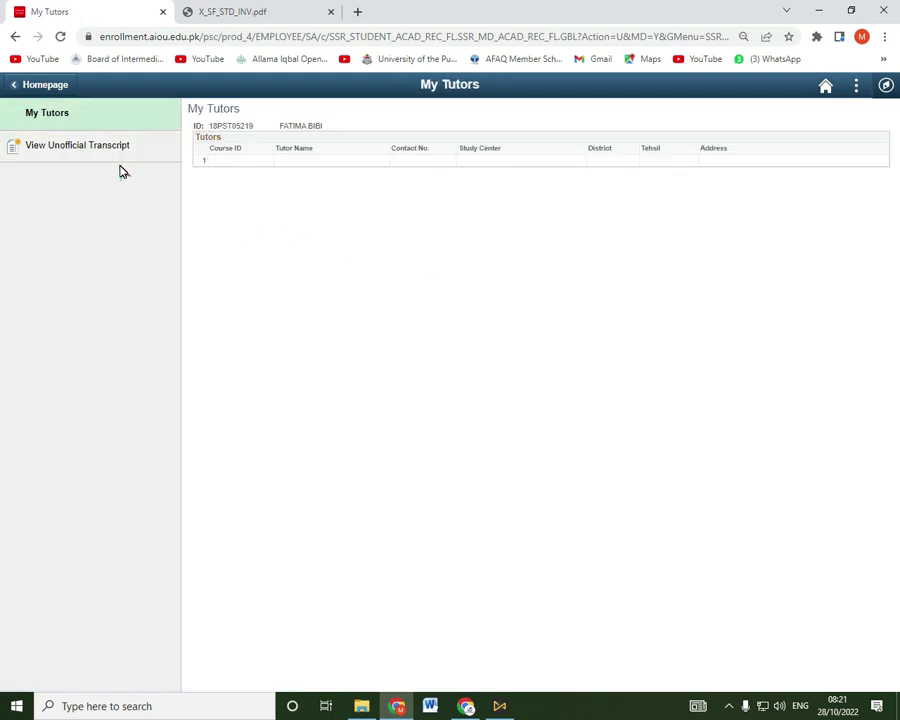
{"action": "left_click", "coordinate": [91, 152]}
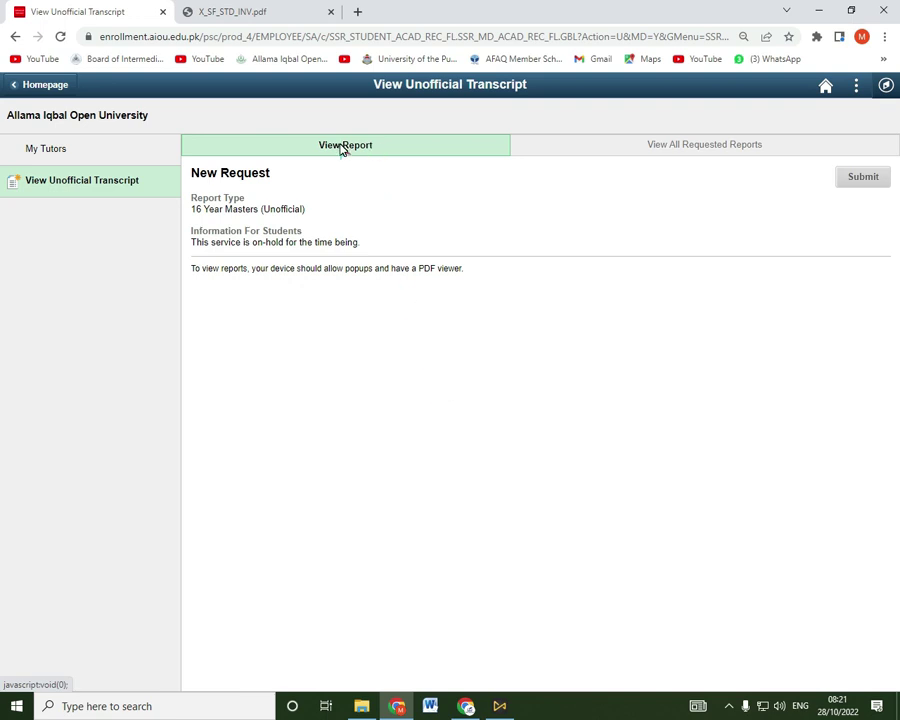
{"action": "left_click", "coordinate": [13, 86]}
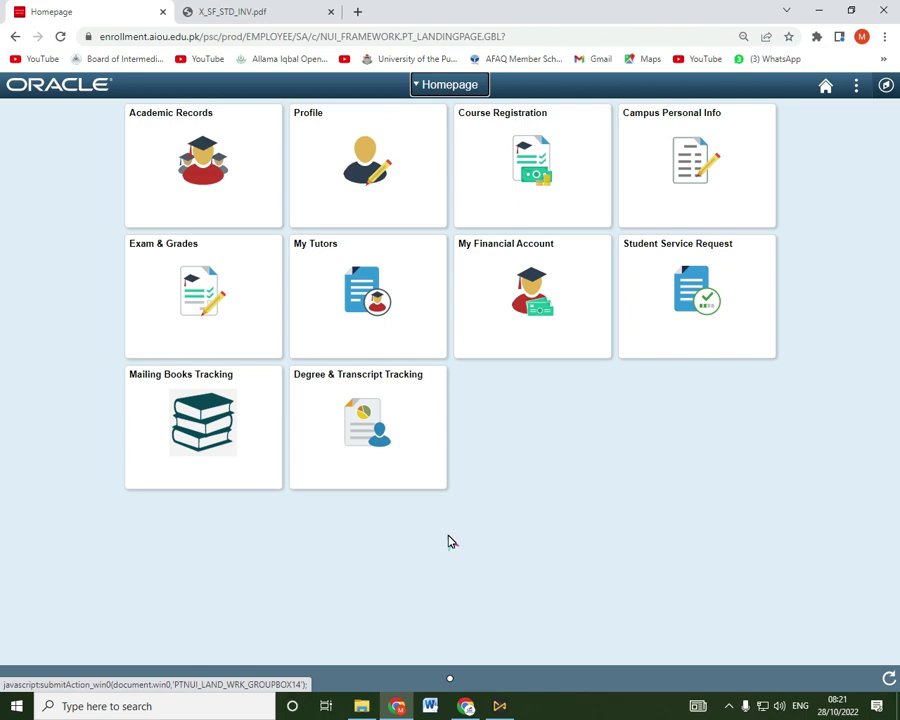
{"action": "left_click", "coordinate": [395, 708]}
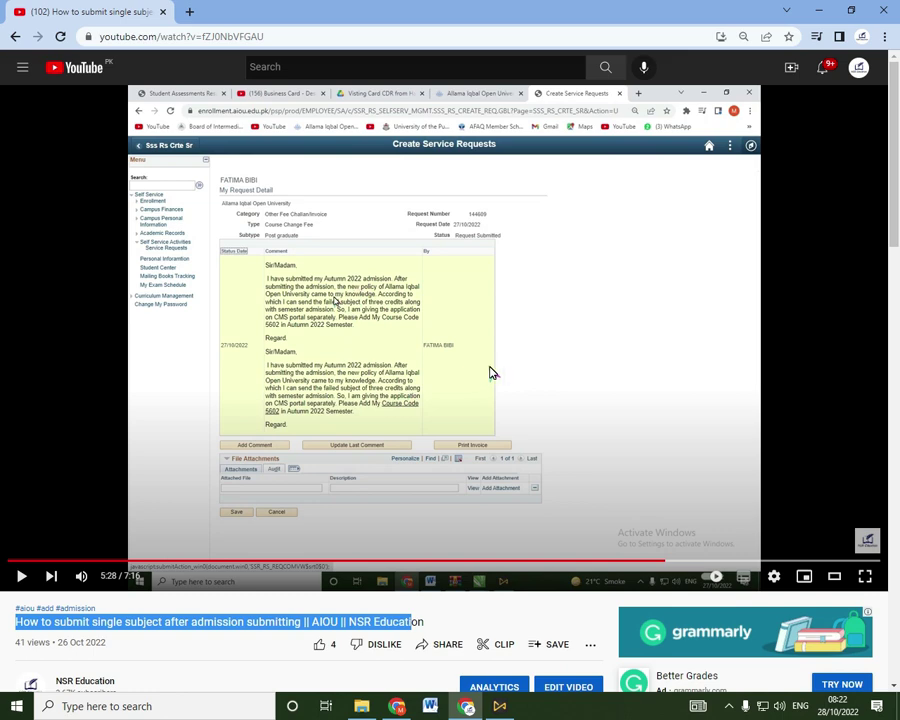
{"action": "key", "text": "alt+Tab"}
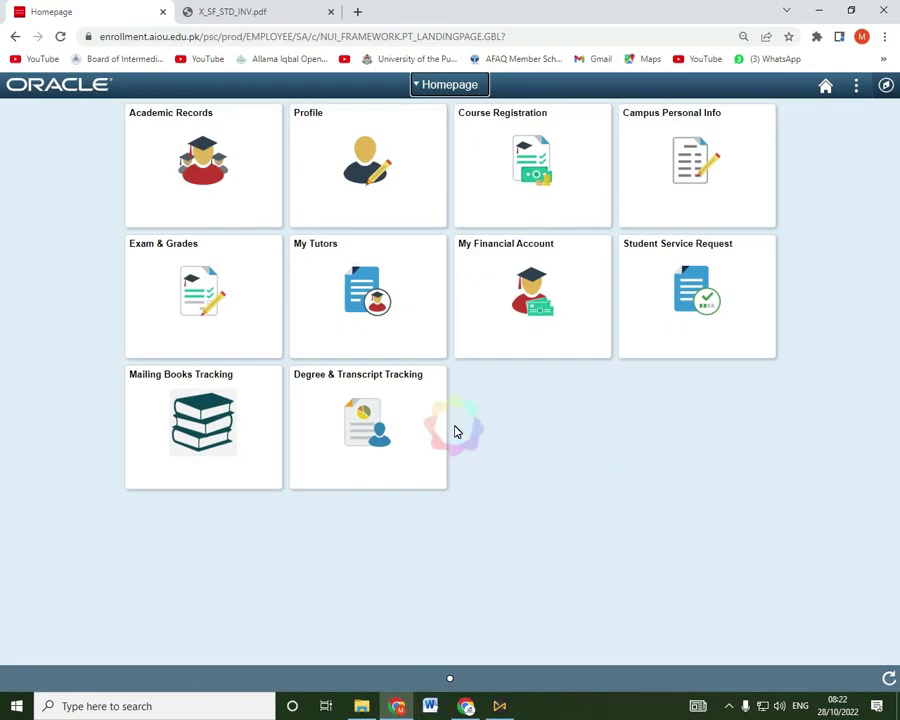